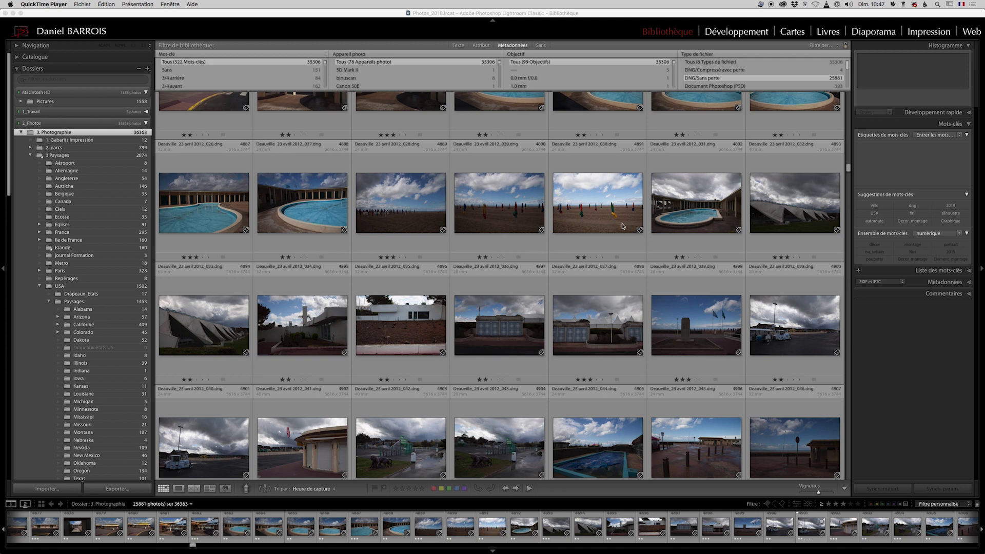
# Step: Select Deauville photos 030, 029, 028, 031, 032, 037, 035 and 033, opening 030 in Develop
pyautogui.click(597, 167)
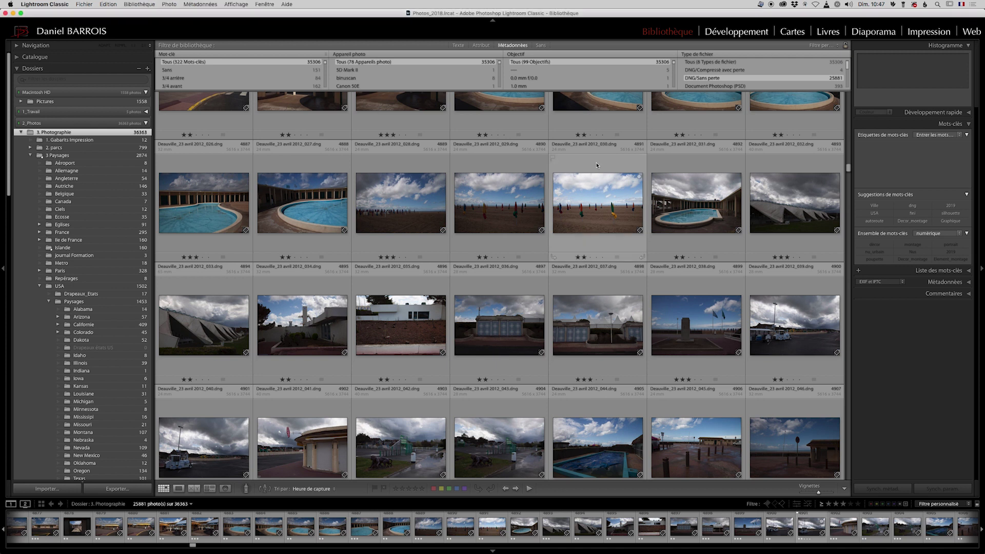
pyautogui.click(597, 165)
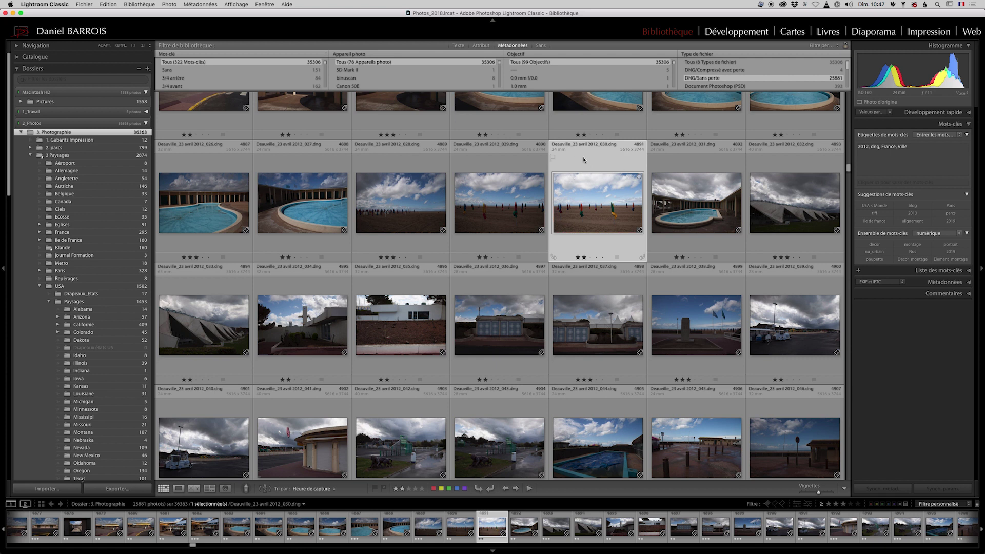
pyautogui.keyDown('shift'); pyautogui.click(499, 203); pyautogui.keyUp('shift')
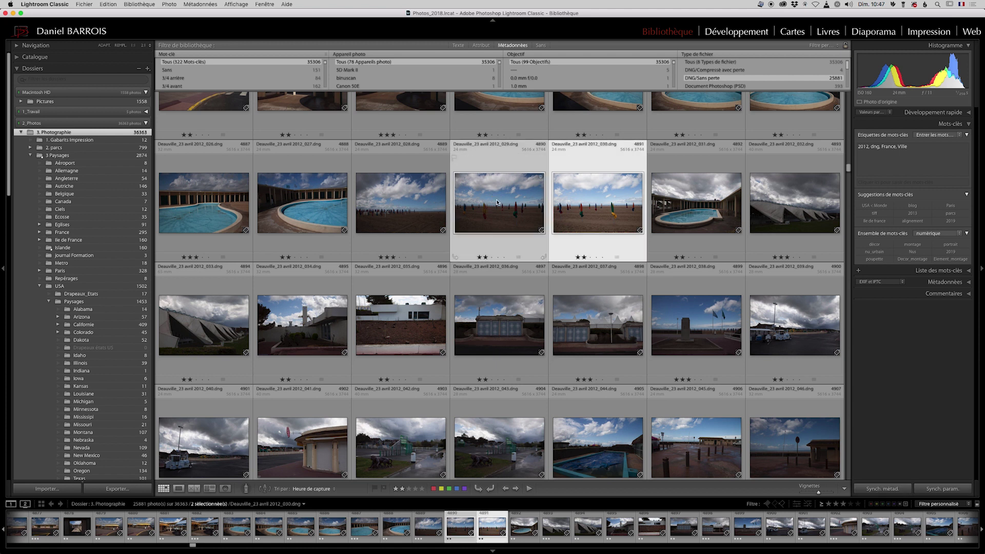
pyautogui.keyDown('shift'); pyautogui.click(404, 212); pyautogui.keyUp('shift')
pyautogui.keyDown('shift'); pyautogui.click(679, 209); pyautogui.keyUp('shift')
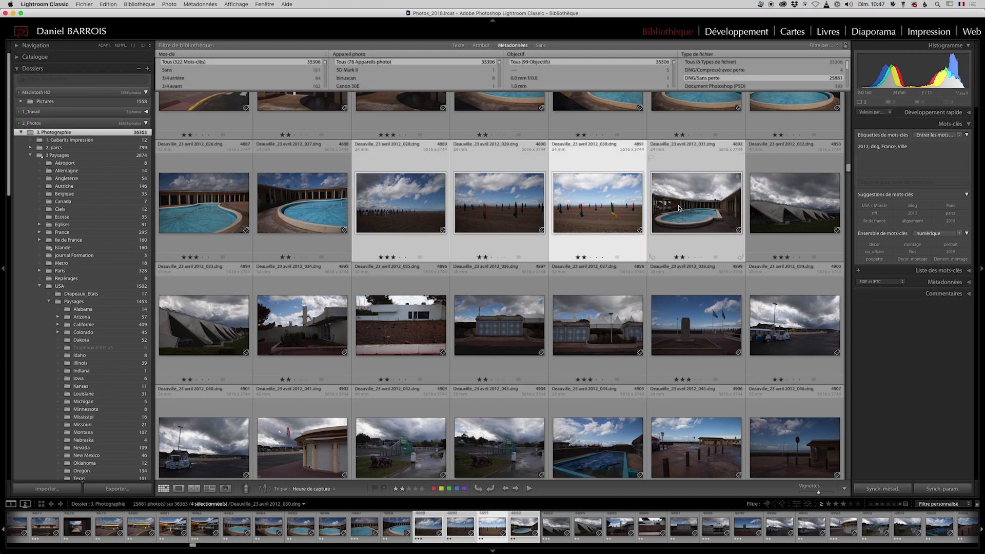
pyautogui.keyDown('shift'); pyautogui.click(782, 208); pyautogui.keyUp('shift')
pyautogui.keyDown('super'); pyautogui.click(596, 329); pyautogui.keyUp('super')
pyautogui.keyDown('super'); pyautogui.click(395, 330); pyautogui.keyUp('super')
pyautogui.keyDown('super'); pyautogui.click(237, 333); pyautogui.keyUp('super')
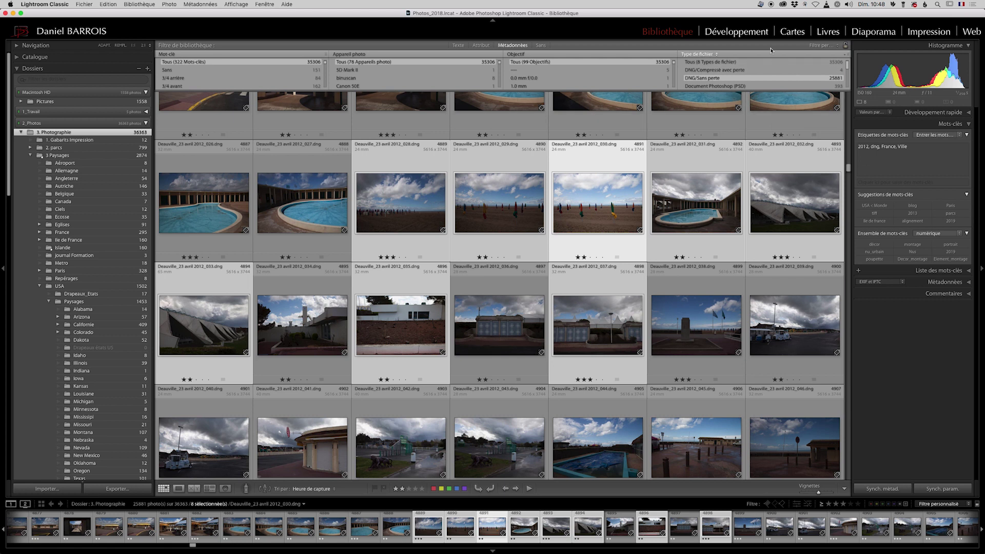
pyautogui.click(734, 32)
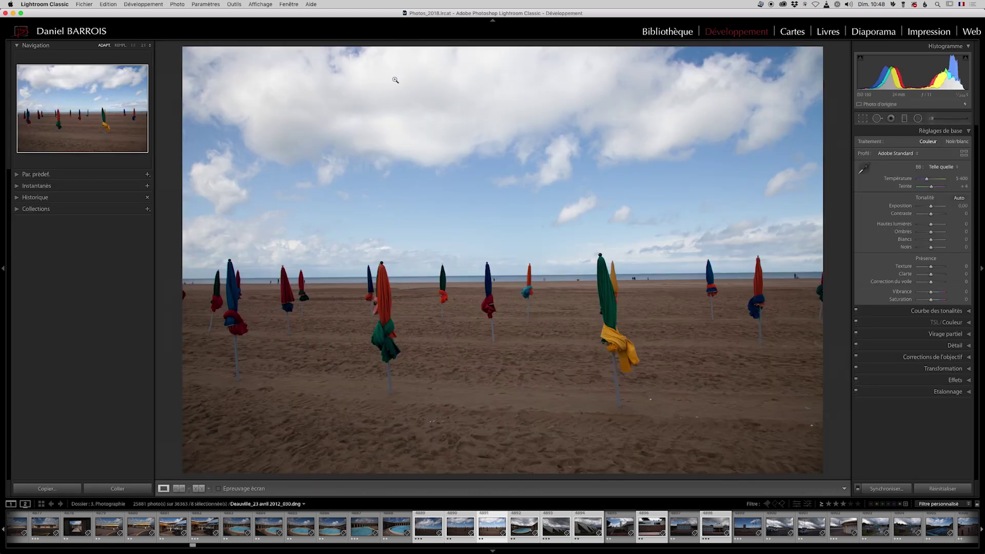
# Step: Apply Paramètres > Reproduire toutes les expositions to the eight selected photos
pyautogui.click(207, 5)
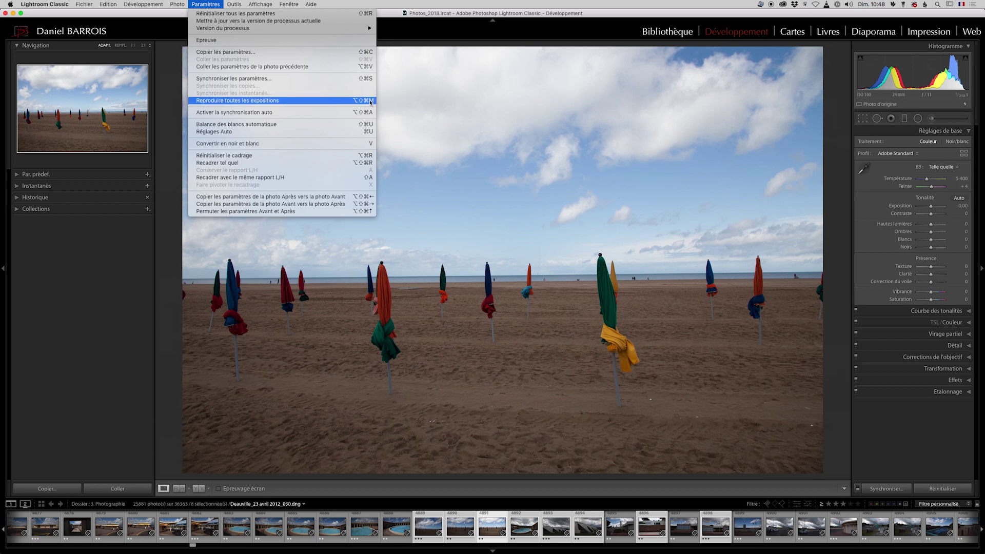
pyautogui.click(339, 101)
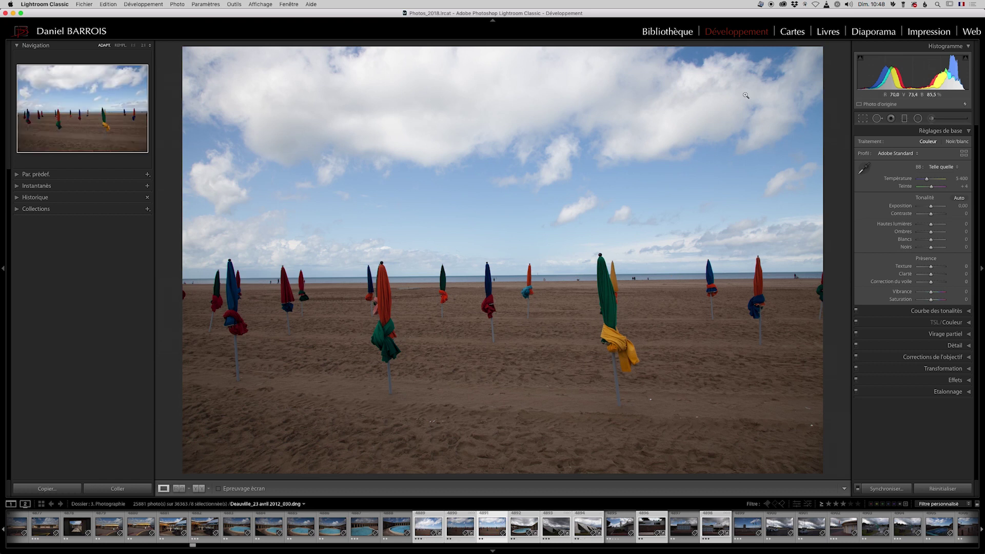
# Step: Review umbrella photo 029 at full size in the Library, then return to the grid
pyautogui.click(663, 33)
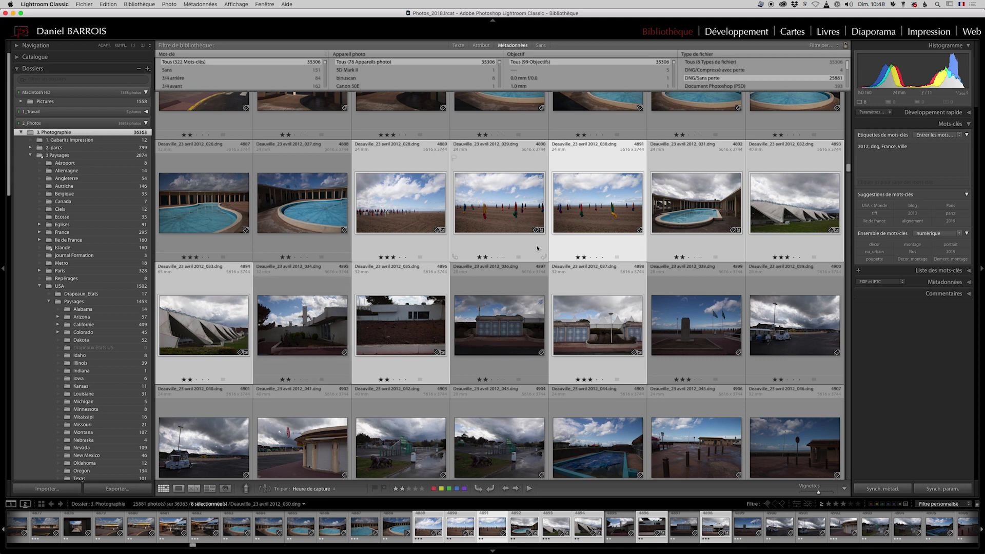
pyautogui.doubleClick(493, 212)
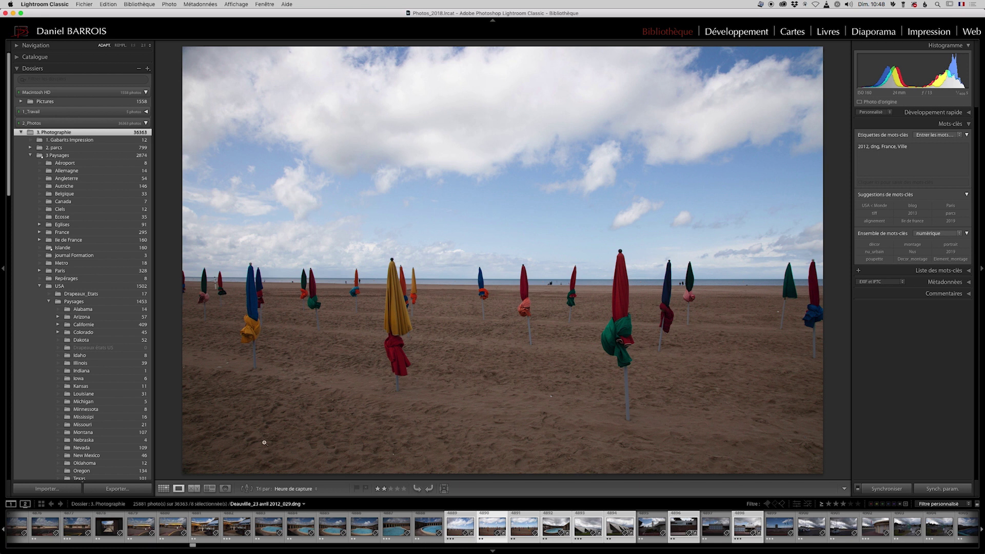
pyautogui.click(163, 488)
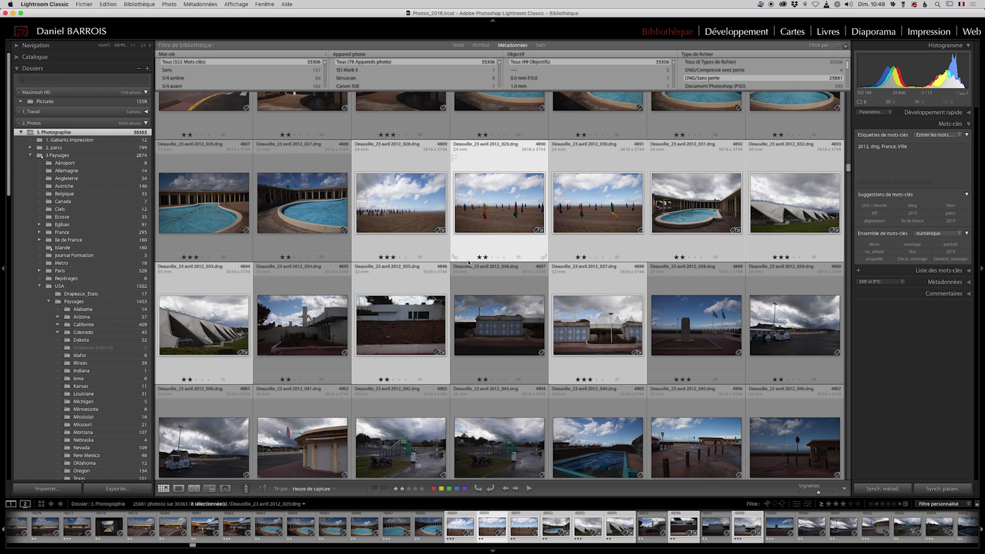
# Step: Open photo 030 in Develop and undo the total exposure matching
pyautogui.press('Right')
pyautogui.press('d')
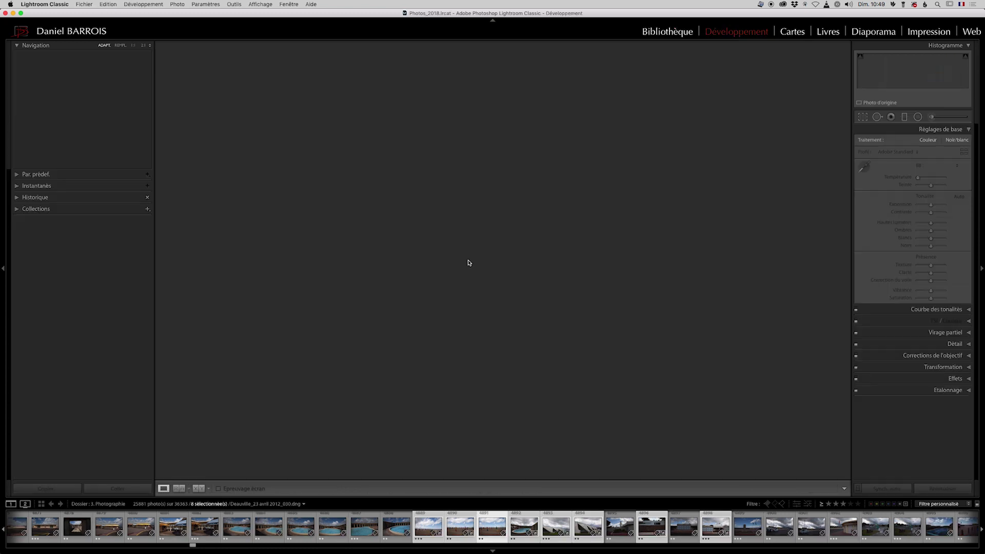
pyautogui.hotkey('ctrl', 'z')
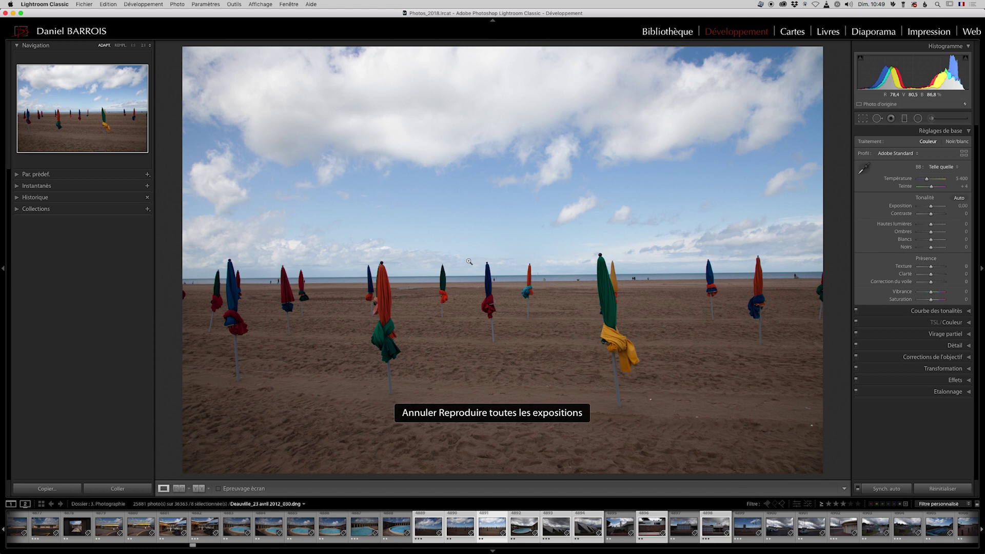
# Step: Narrow the Library selection to umbrella photos 029 and 030 and open them in Develop
pyautogui.click(680, 35)
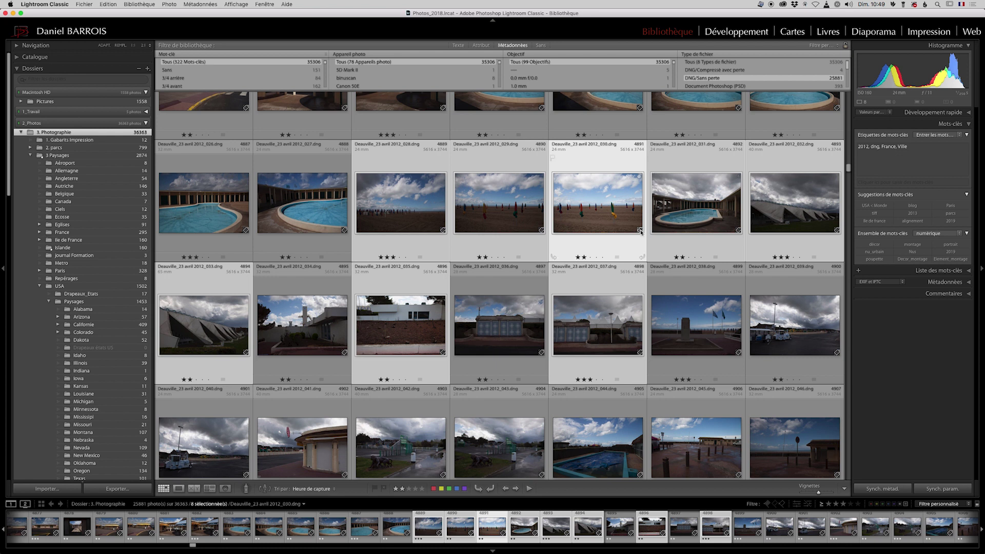
pyautogui.click(695, 284)
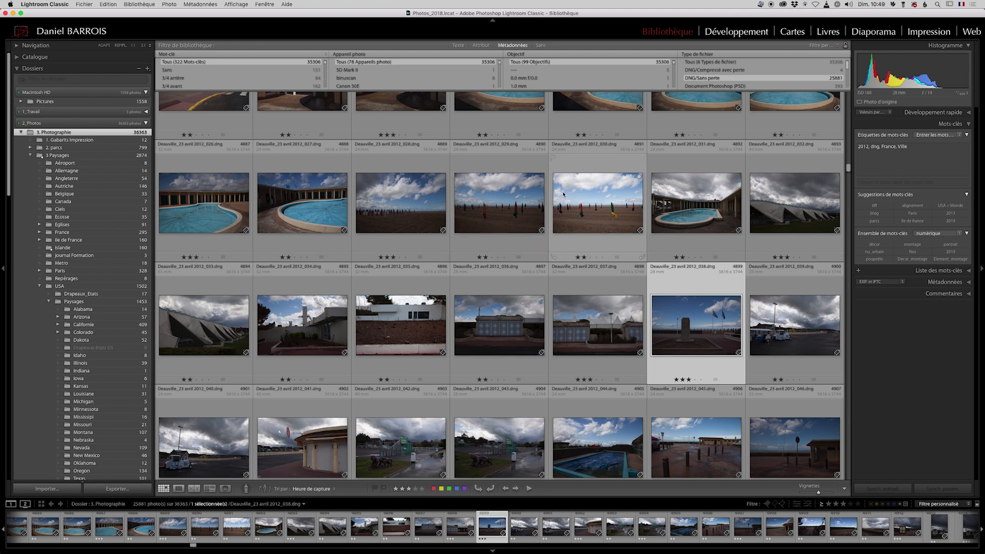
pyautogui.click(502, 202)
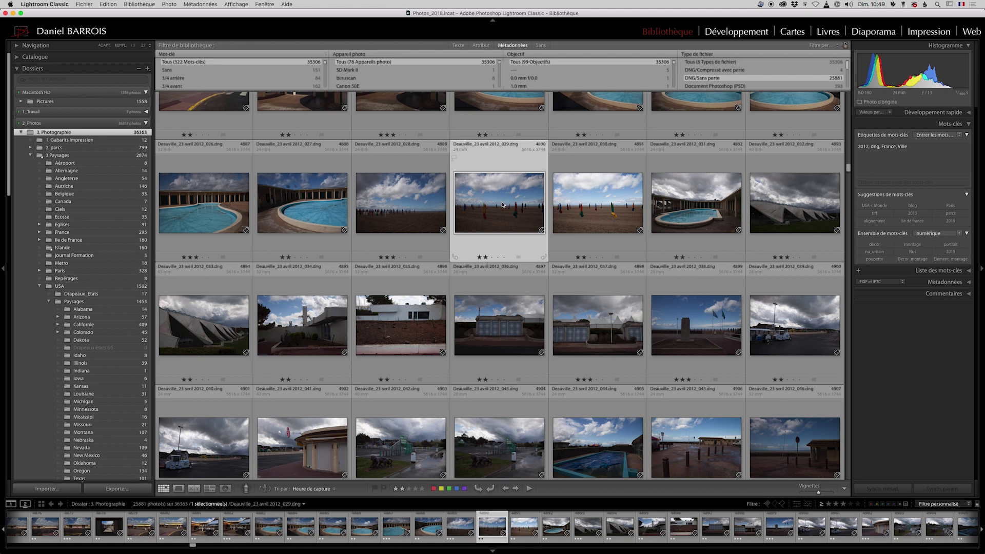
pyautogui.keyDown('shift'); pyautogui.click(601, 206); pyautogui.keyUp('shift')
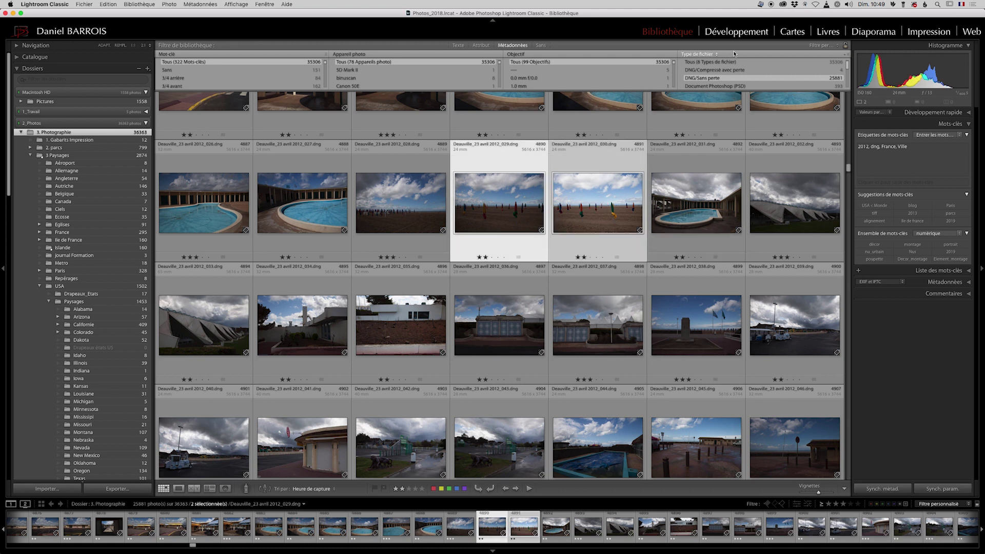
pyautogui.click(709, 32)
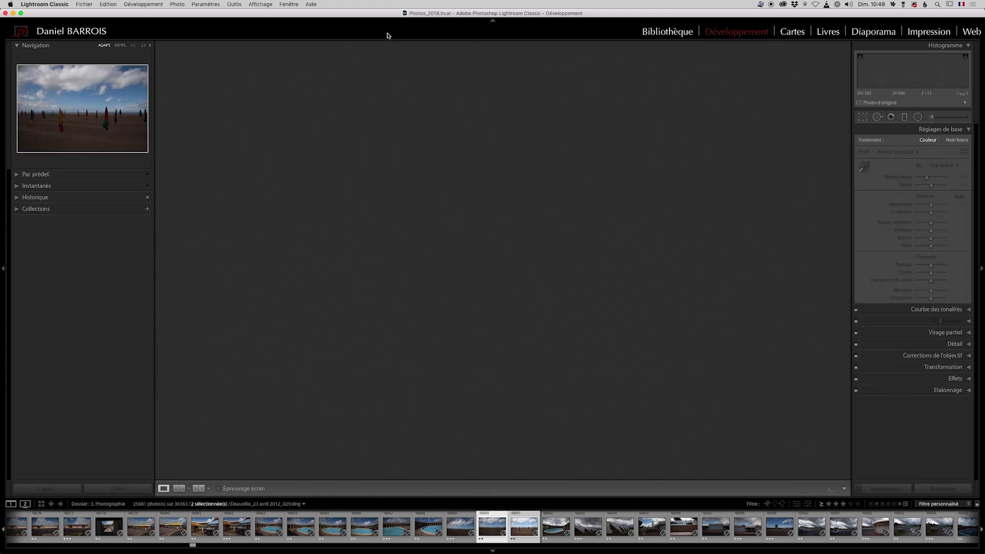
# Step: Run Reproduire toutes les expositions on photos 029 and 030, then go back to the Library grid
pyautogui.click(205, 4)
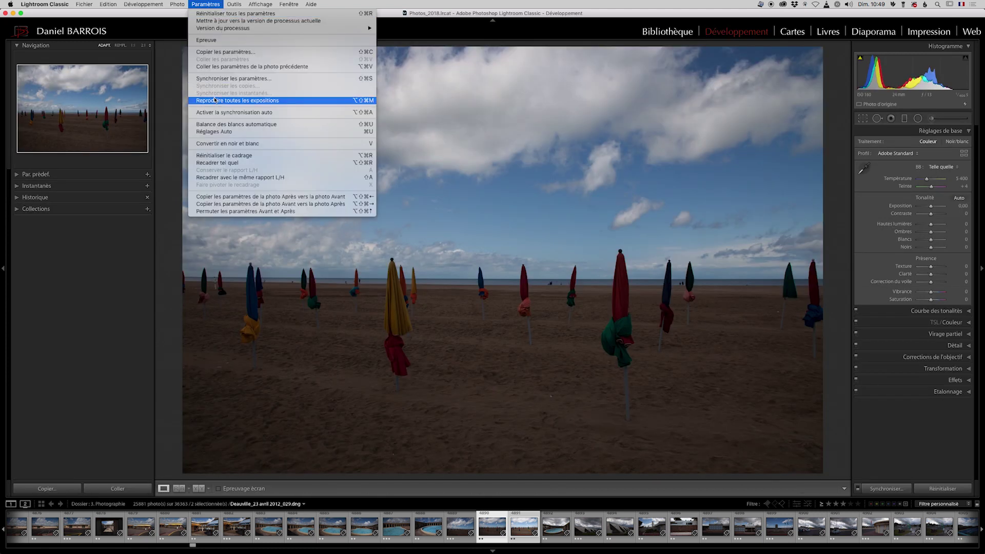
pyautogui.click(217, 101)
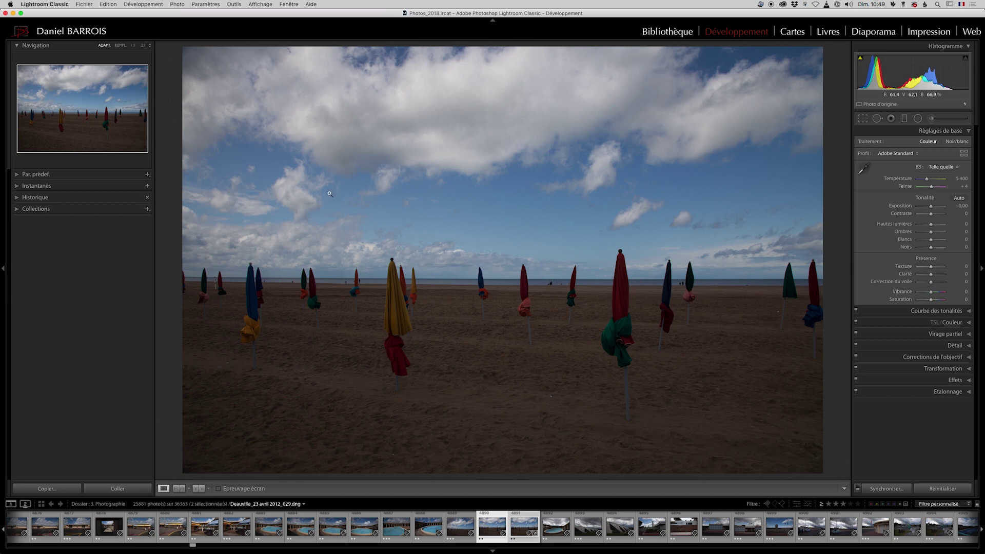
pyautogui.click(657, 35)
pyautogui.moveTo(598, 202)
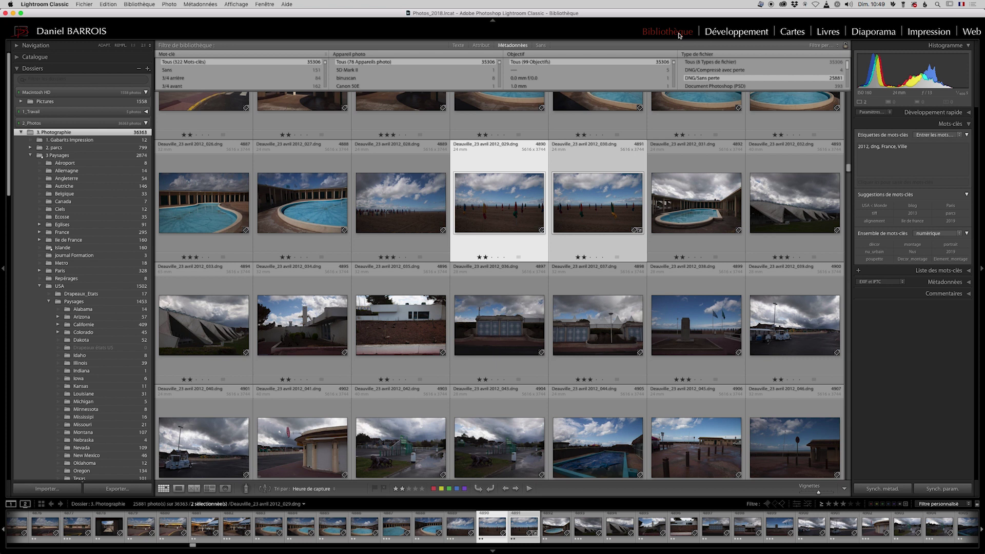
# Step: Reopen photos 029 and 030 in Develop and dismiss the Paramètres menu without choosing a command
pyautogui.click(742, 33)
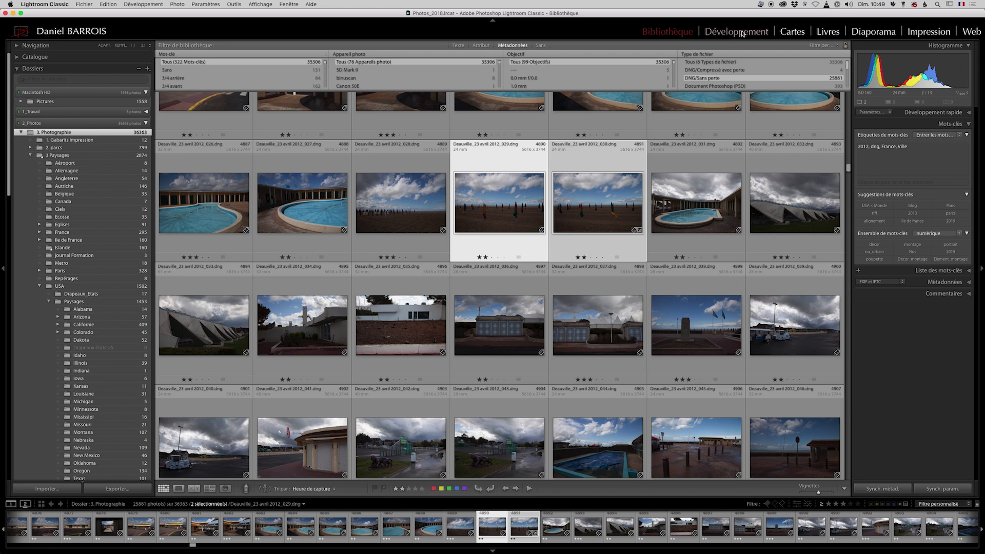
pyautogui.click(204, 5)
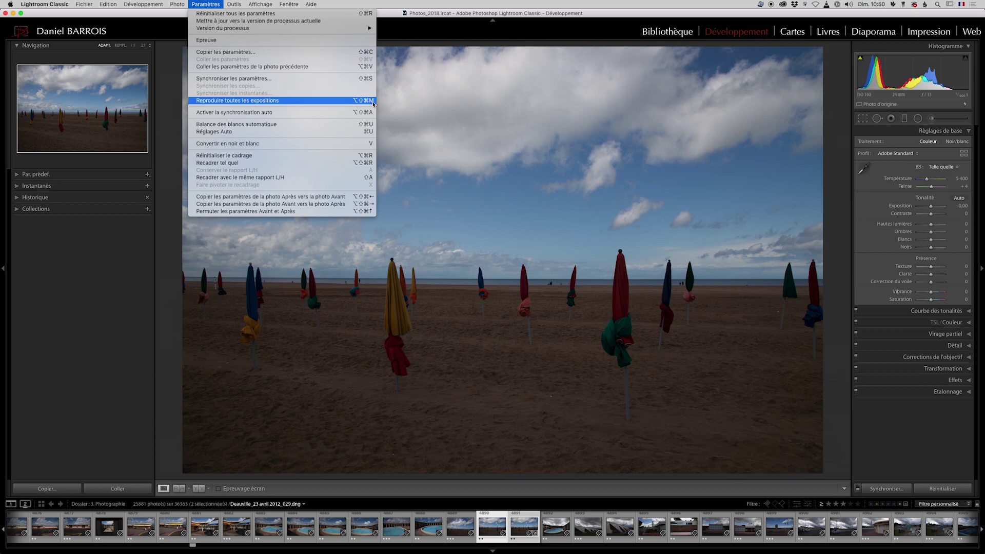
pyautogui.click(466, 25)
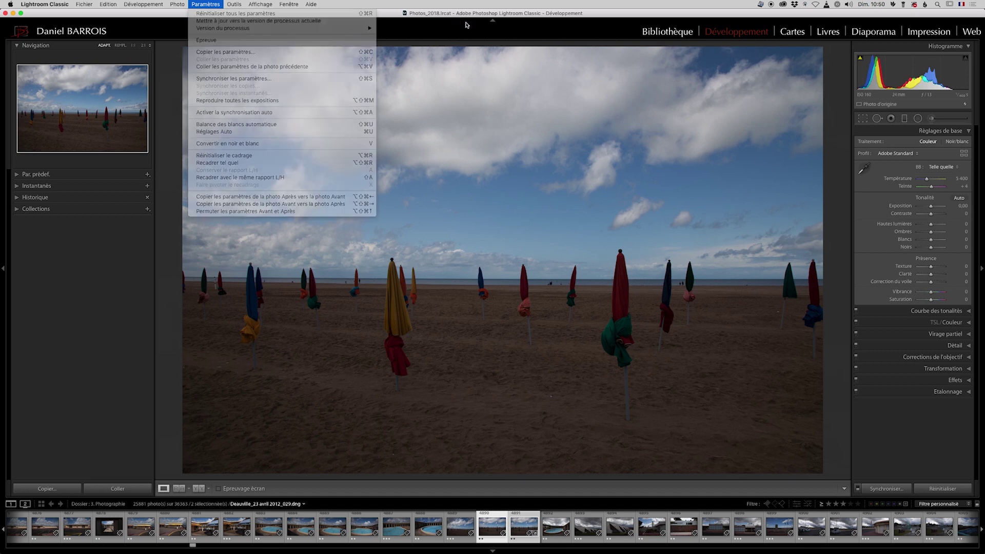